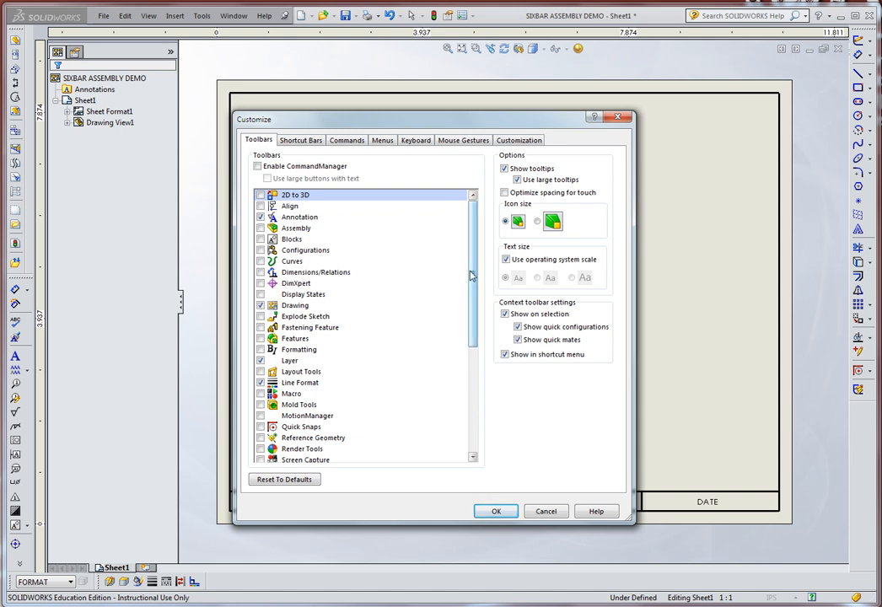
- Accept the toolbar customization and place a top-level-only bill of materials for the exploded view in the sheet border's upper-left corner
{"action": "left_click_drag", "start_coordinate": [473, 271], "coordinate": [470, 388]}
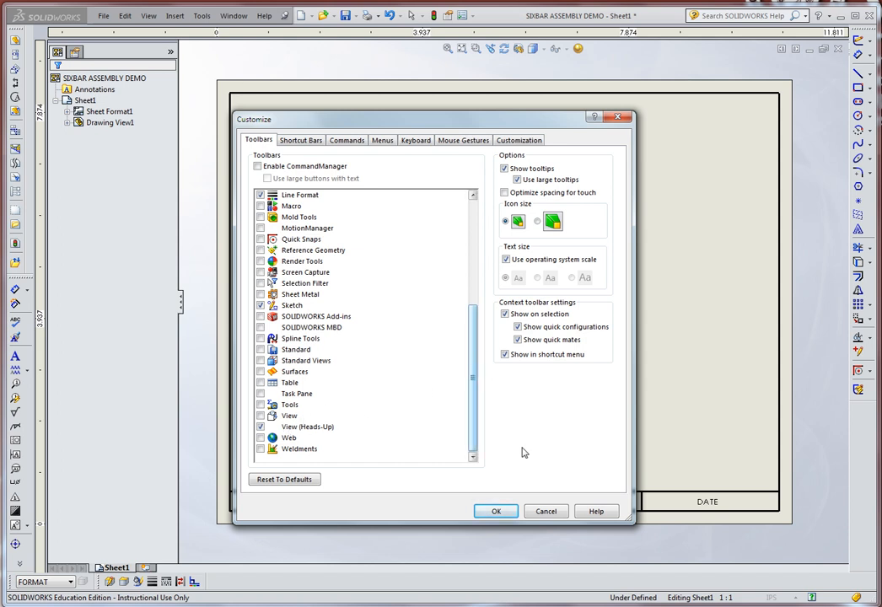
{"action": "left_click", "coordinate": [494, 512]}
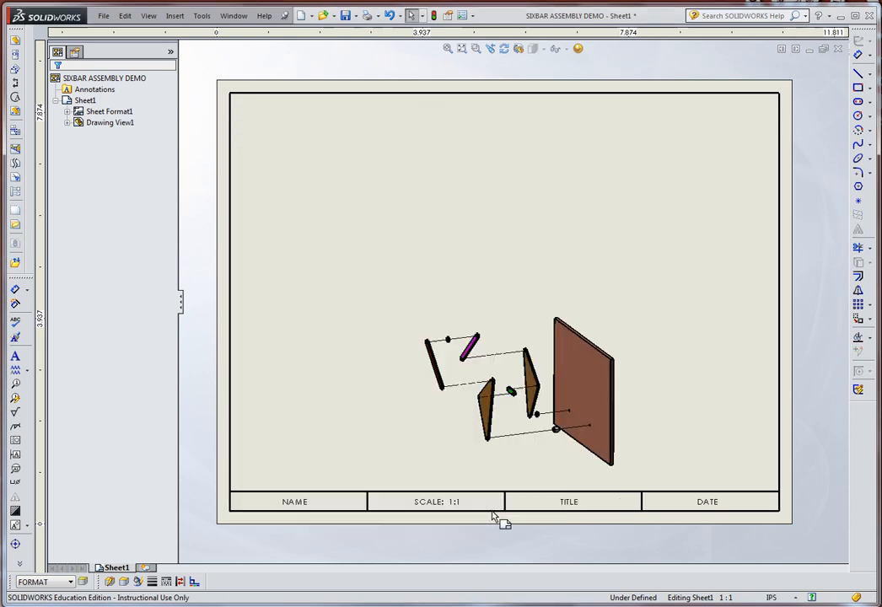
{"action": "left_click", "coordinate": [23, 564]}
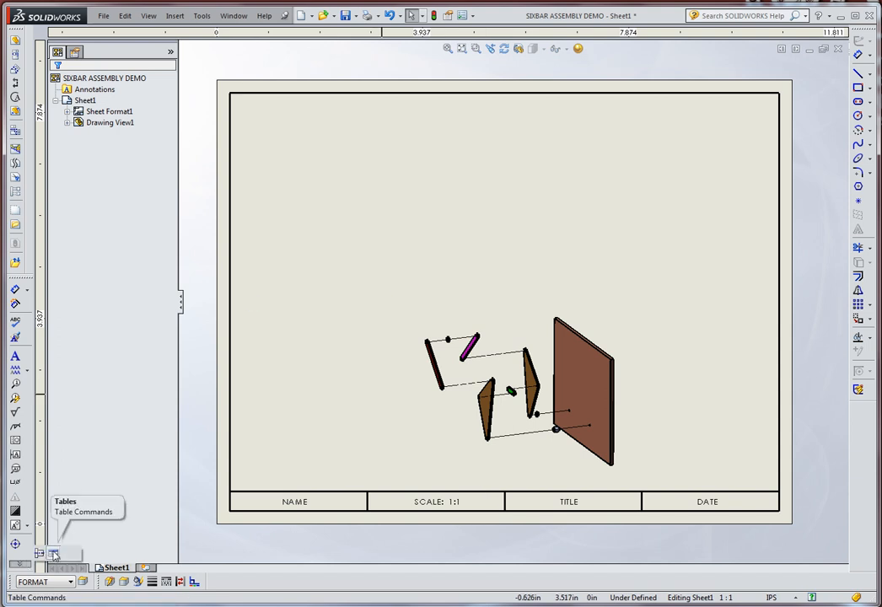
{"action": "left_click", "coordinate": [53, 553]}
{"action": "left_click", "coordinate": [91, 584]}
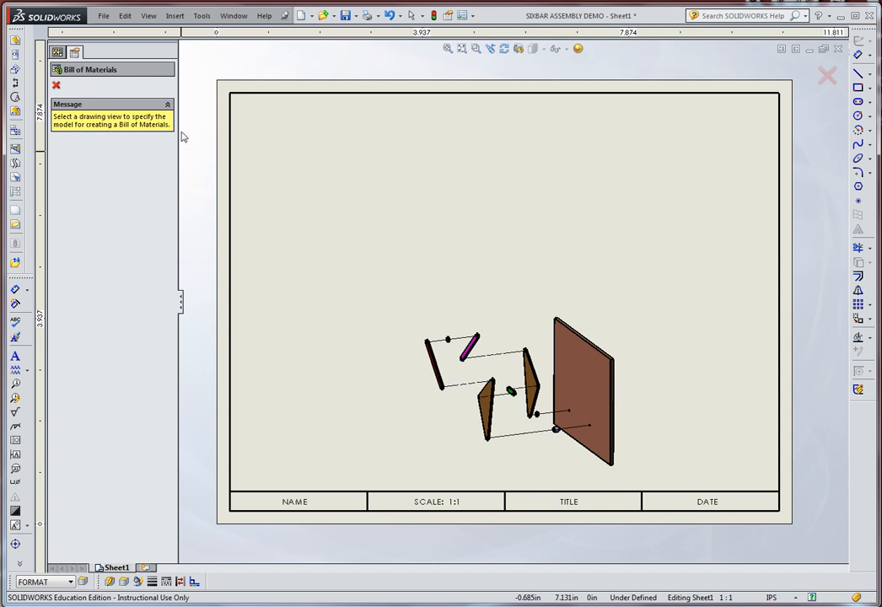
{"action": "left_click", "coordinate": [524, 317]}
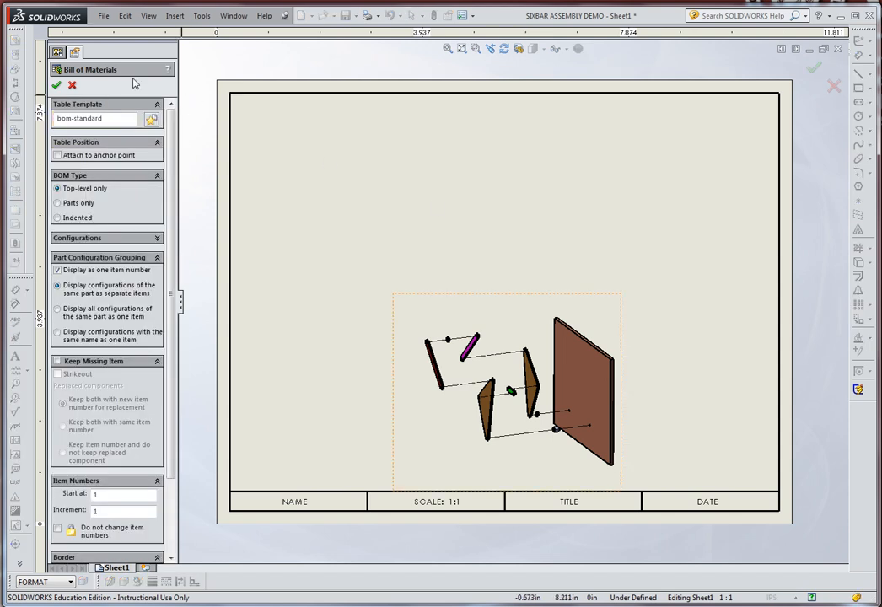
{"action": "left_click", "coordinate": [57, 85]}
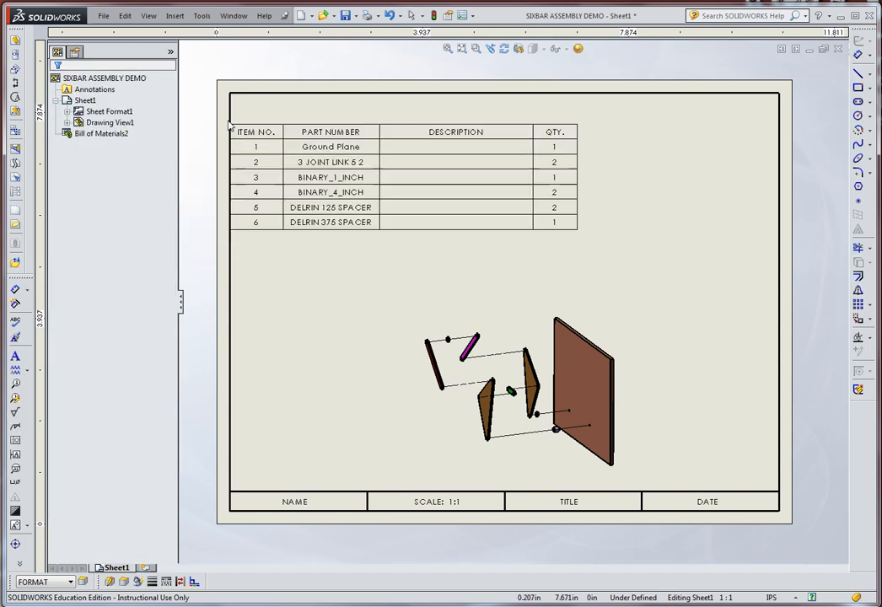
{"action": "left_click", "coordinate": [232, 96]}
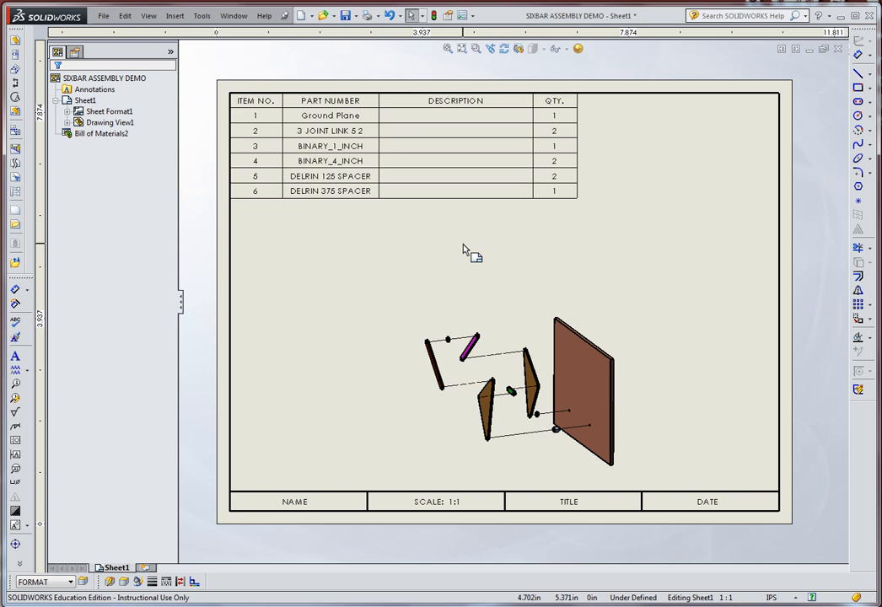
- Try to use the title summary for the entries of the PART NUMBER column
{"action": "left_click", "coordinate": [313, 197]}
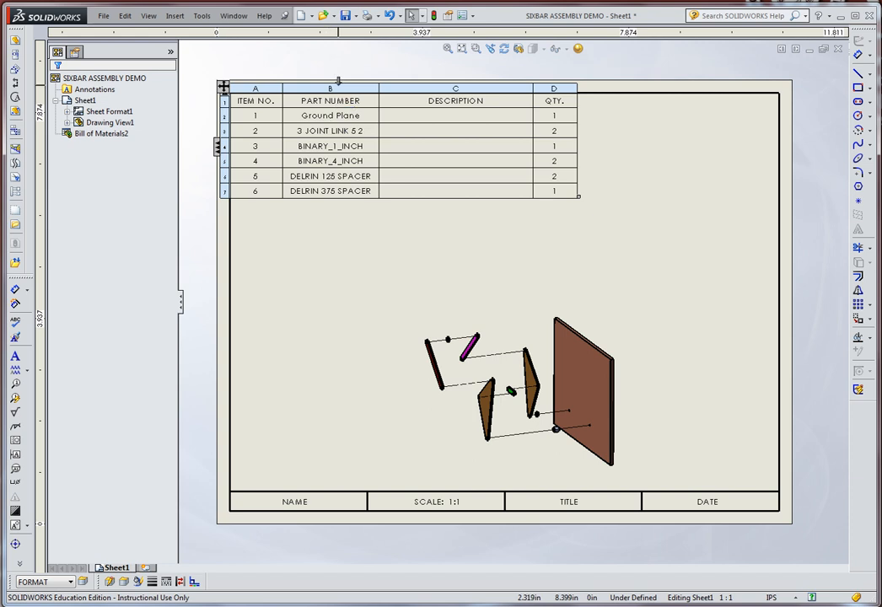
{"action": "left_click", "coordinate": [338, 84]}
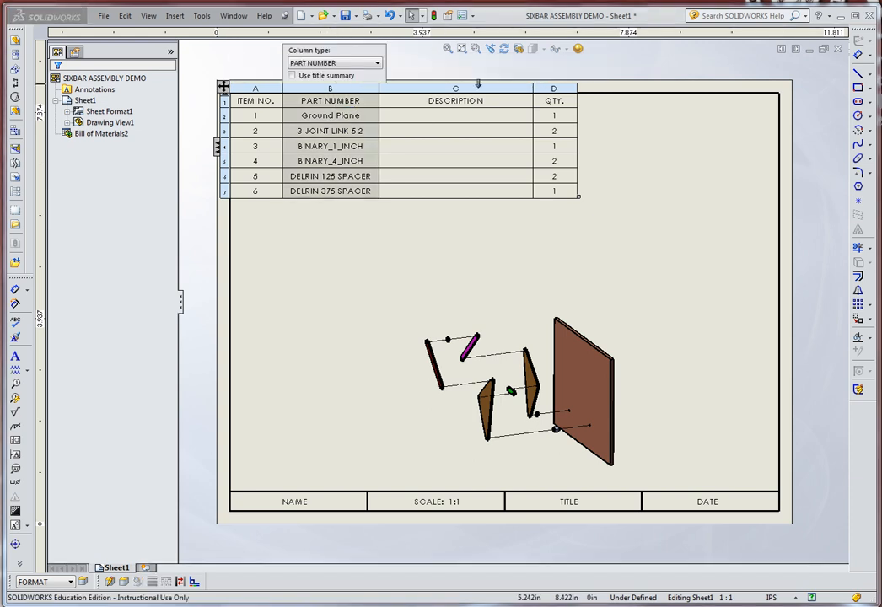
{"action": "left_click", "coordinate": [293, 76]}
{"action": "left_click", "coordinate": [351, 240]}
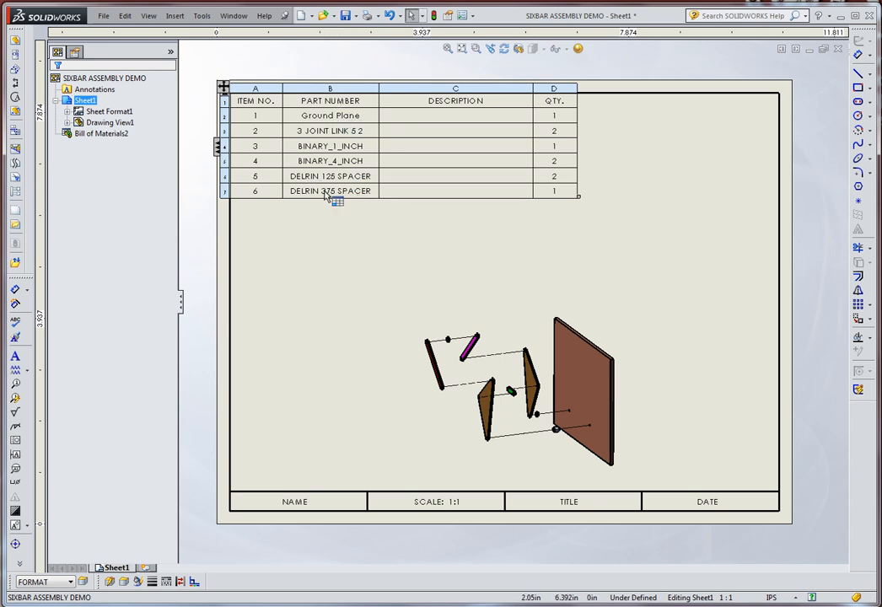
- Open the Ground Plane part from its row in the bill of materials
{"action": "left_click", "coordinate": [324, 118]}
{"action": "right_click", "coordinate": [325, 119]}
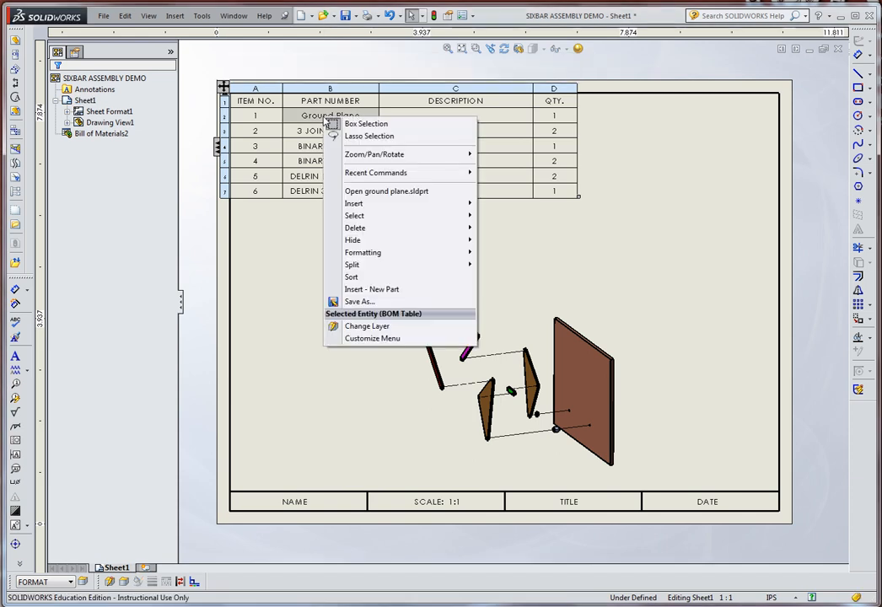
{"action": "left_click", "coordinate": [375, 191]}
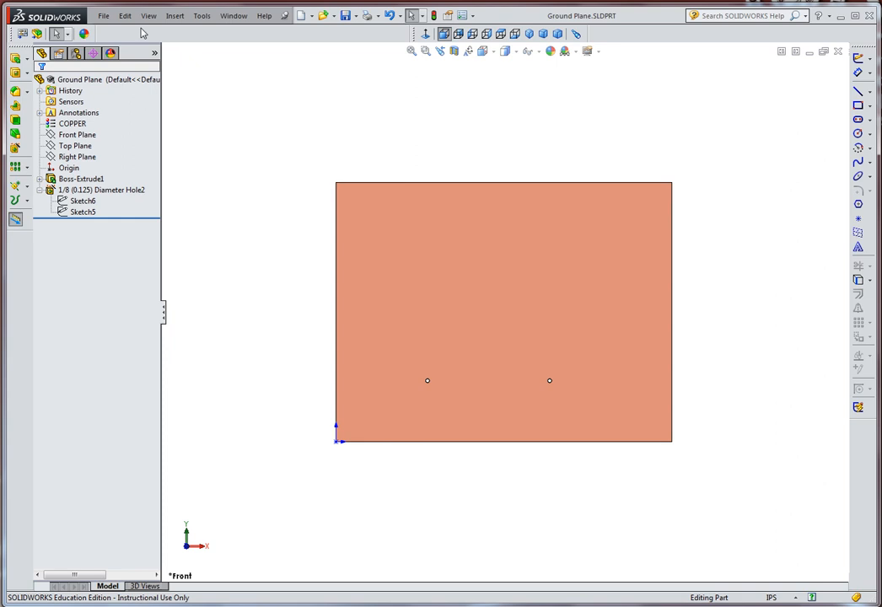
- Set the title in the part's summary information to GROUND PLANE and save the part
{"action": "left_click", "coordinate": [102, 16]}
{"action": "mouse_move", "coordinate": [103, 18]}
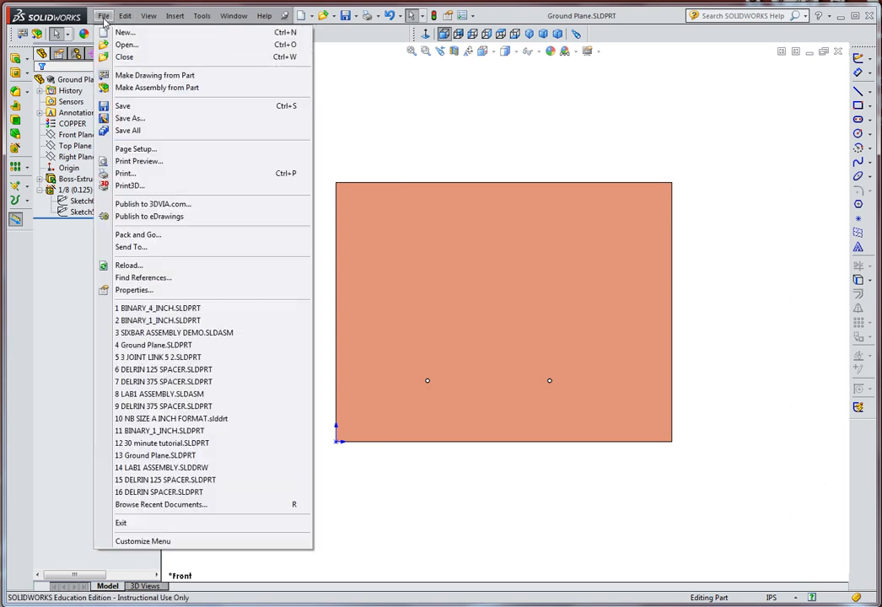
{"action": "left_click", "coordinate": [132, 289]}
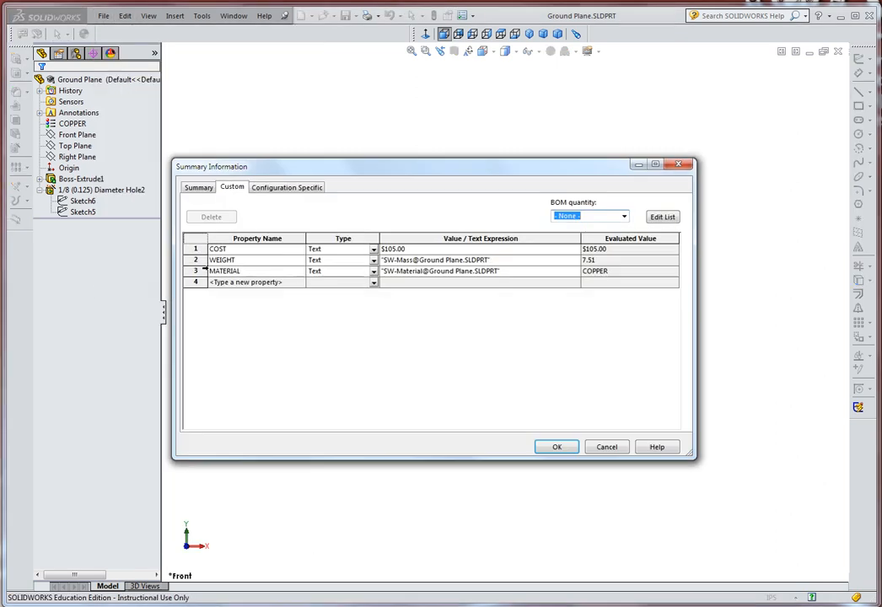
{"action": "left_click", "coordinate": [199, 188]}
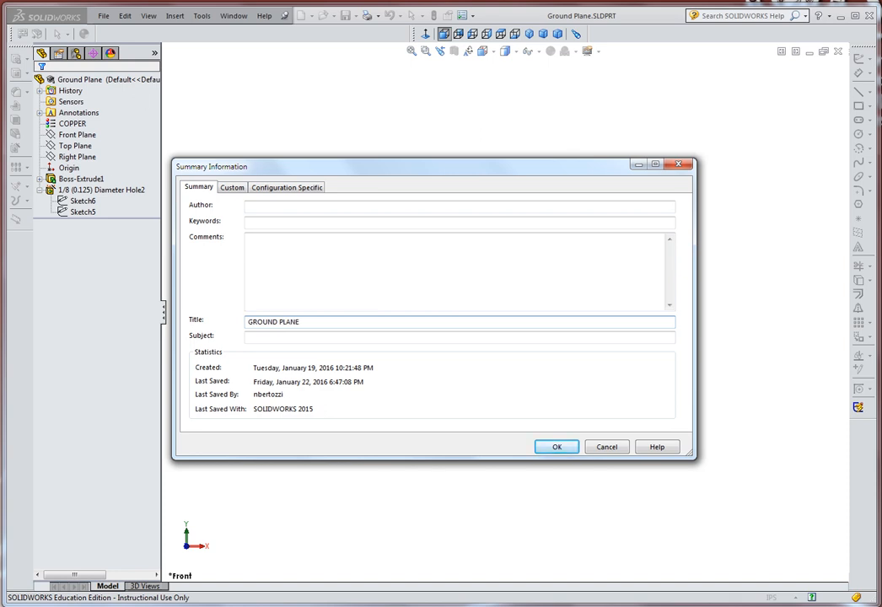
{"action": "left_click", "coordinate": [558, 446]}
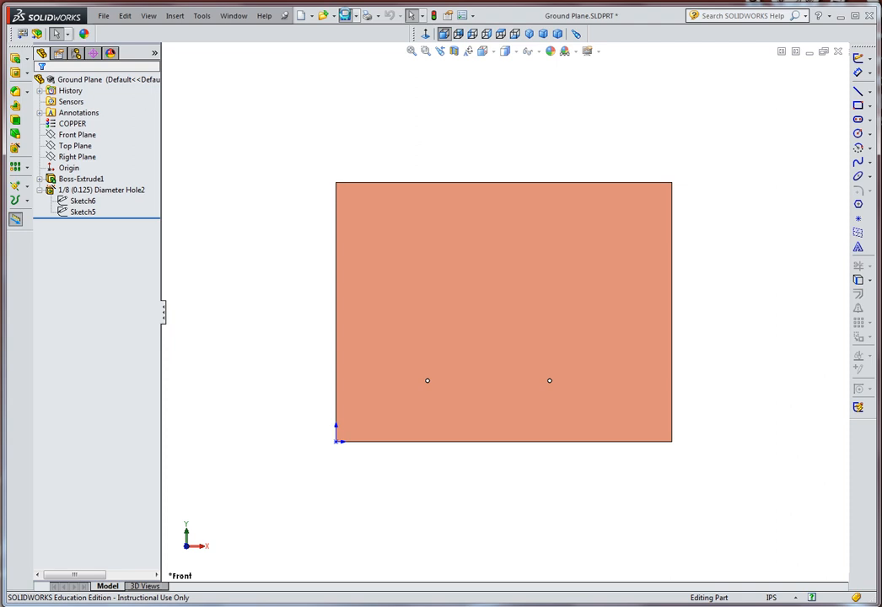
{"action": "left_click", "coordinate": [345, 15]}
- Return to the SIXBAR ASSEMBLY DEMO drawing sheet and make the PART NUMBER column use the title summary
{"action": "left_click", "coordinate": [233, 15]}
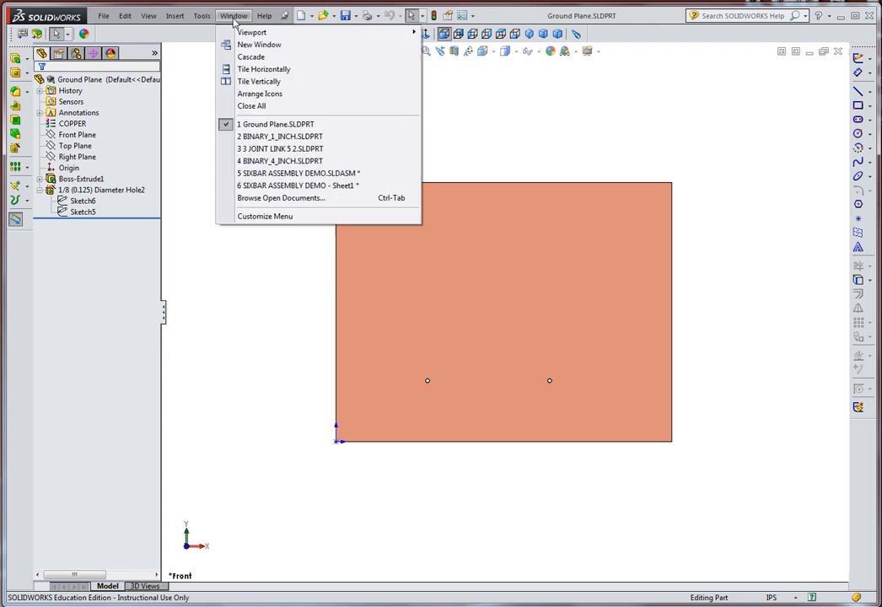
{"action": "left_click", "coordinate": [263, 187]}
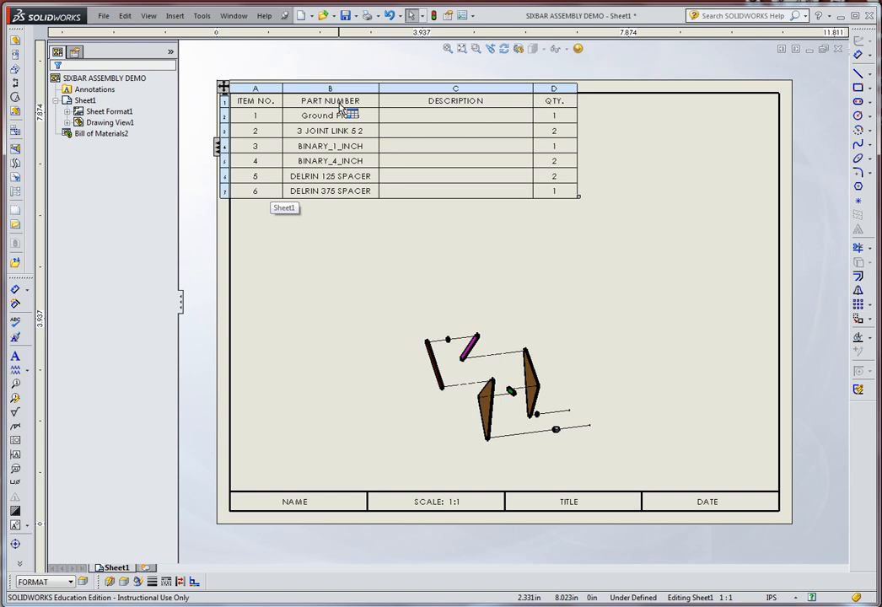
{"action": "left_click", "coordinate": [337, 81]}
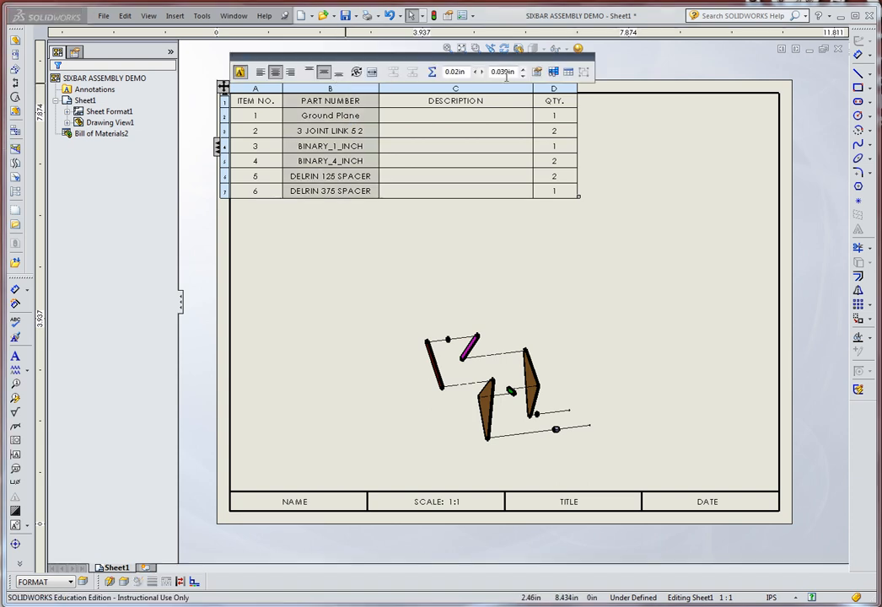
{"action": "left_click", "coordinate": [536, 72]}
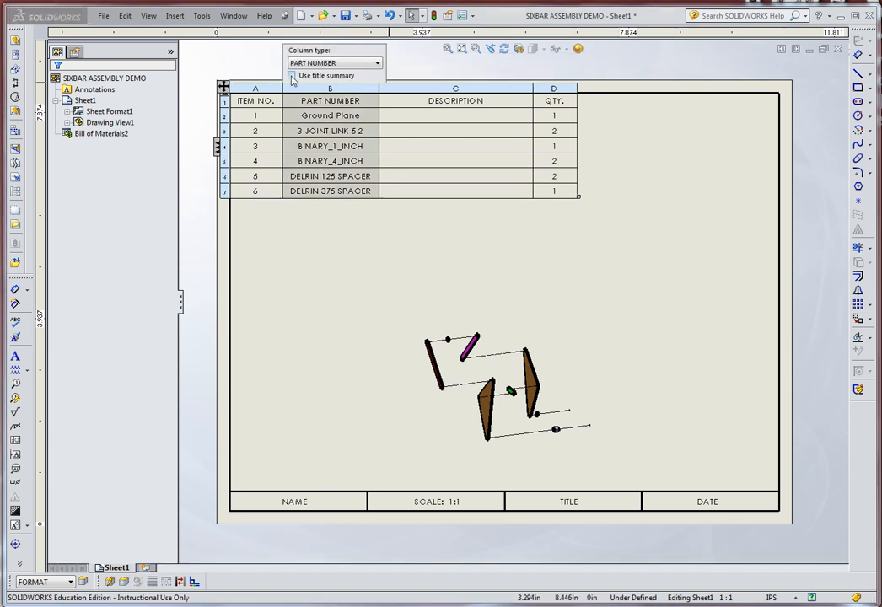
{"action": "left_click", "coordinate": [311, 230]}
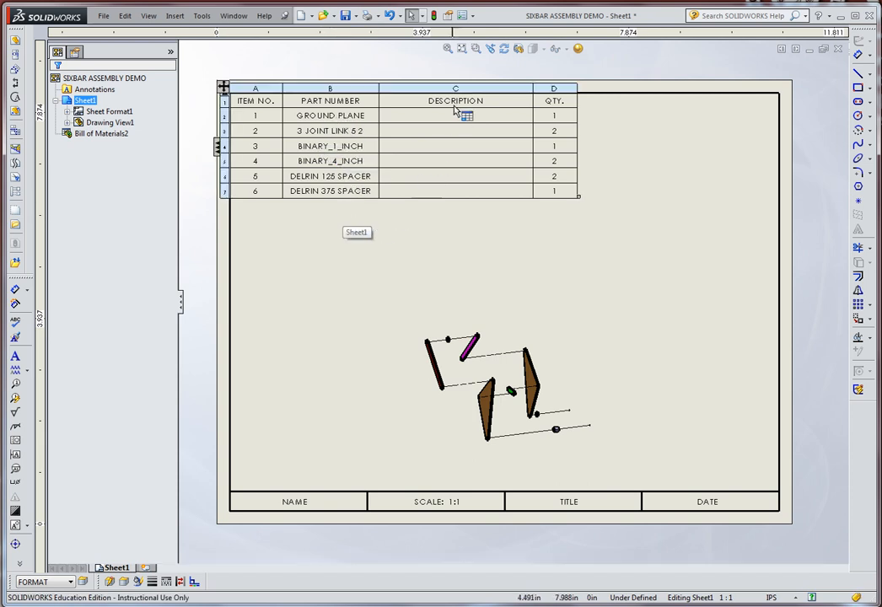
- Delete the DESCRIPTION column from the bill of materials
{"action": "right_click", "coordinate": [467, 86]}
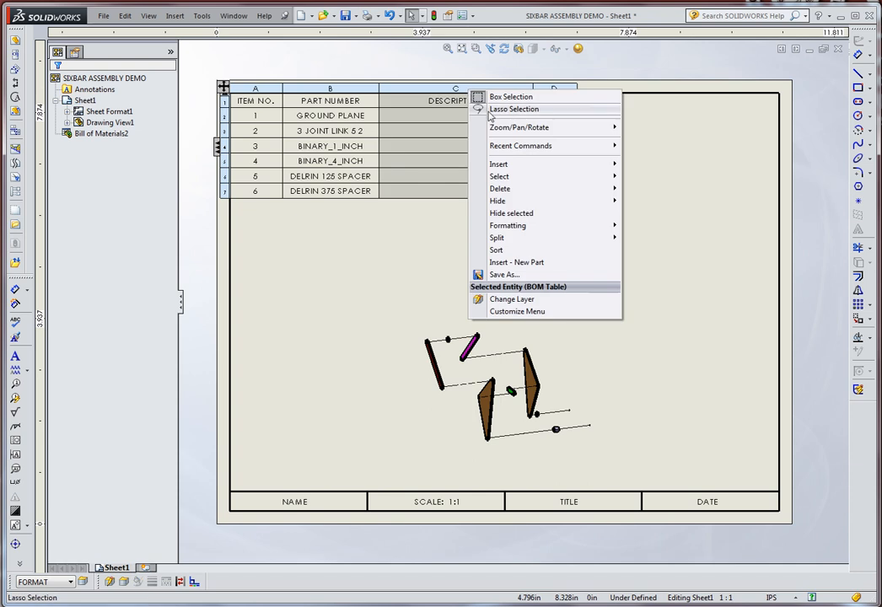
{"action": "mouse_move", "coordinate": [514, 192]}
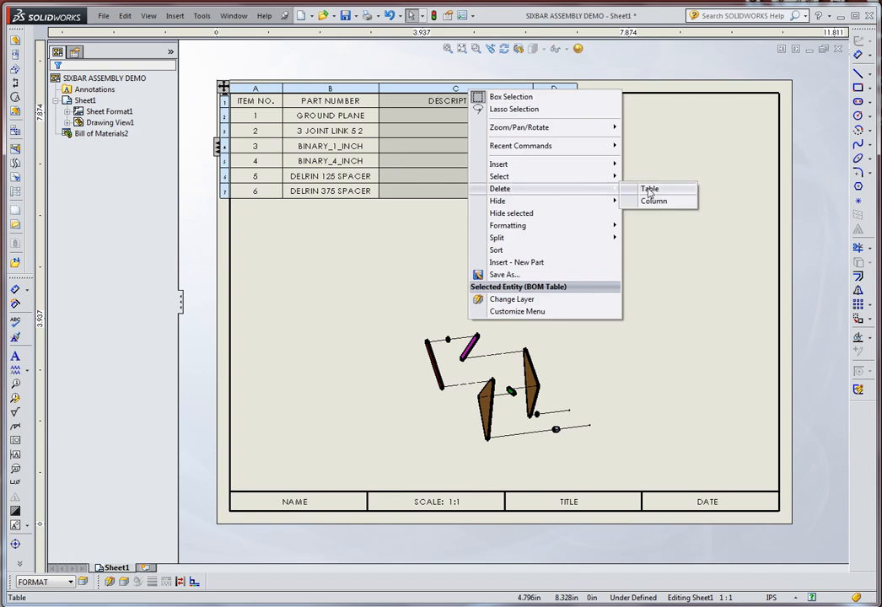
{"action": "left_click", "coordinate": [652, 201]}
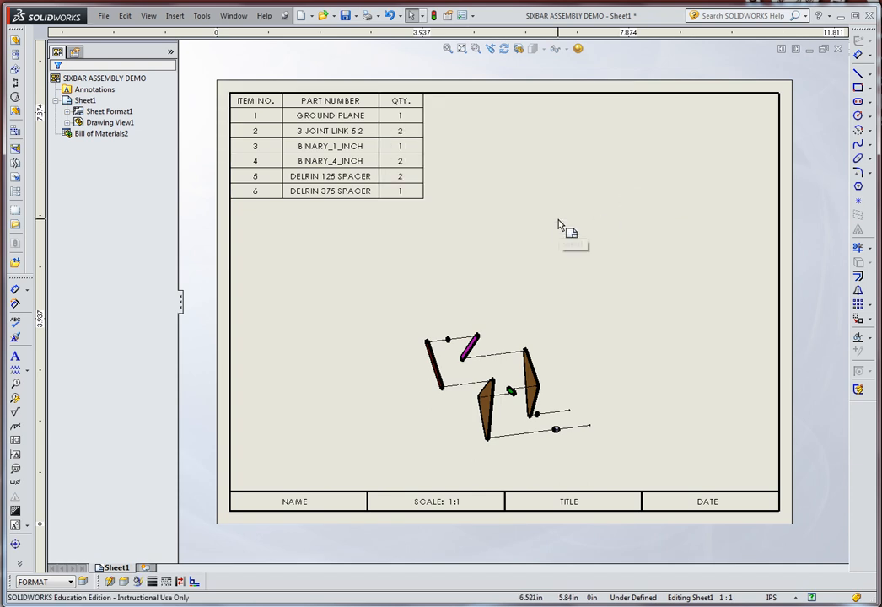
- Insert a column to the right of QTY. in the bill of materials and link it to the custom property COST
{"action": "left_click", "coordinate": [297, 157]}
{"action": "right_click", "coordinate": [415, 82]}
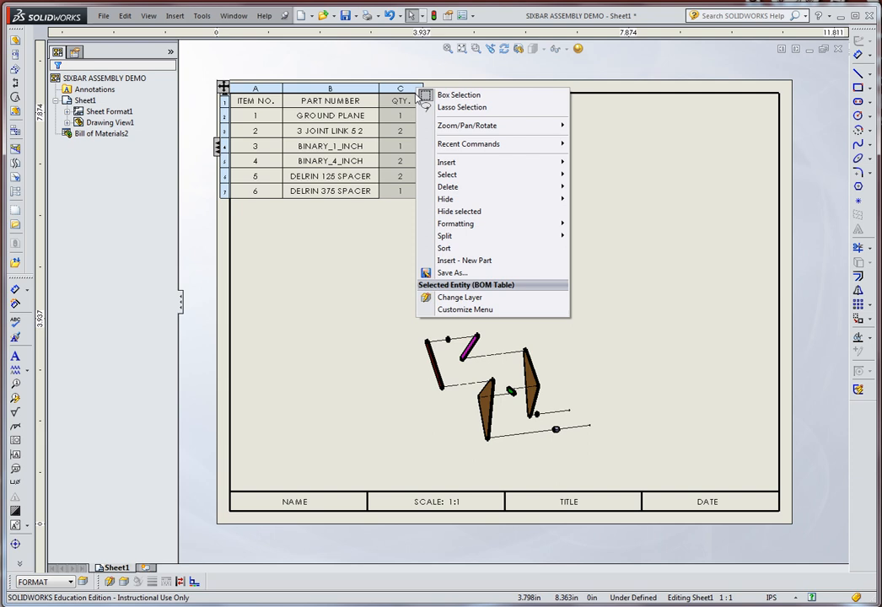
{"action": "mouse_move", "coordinate": [550, 164]}
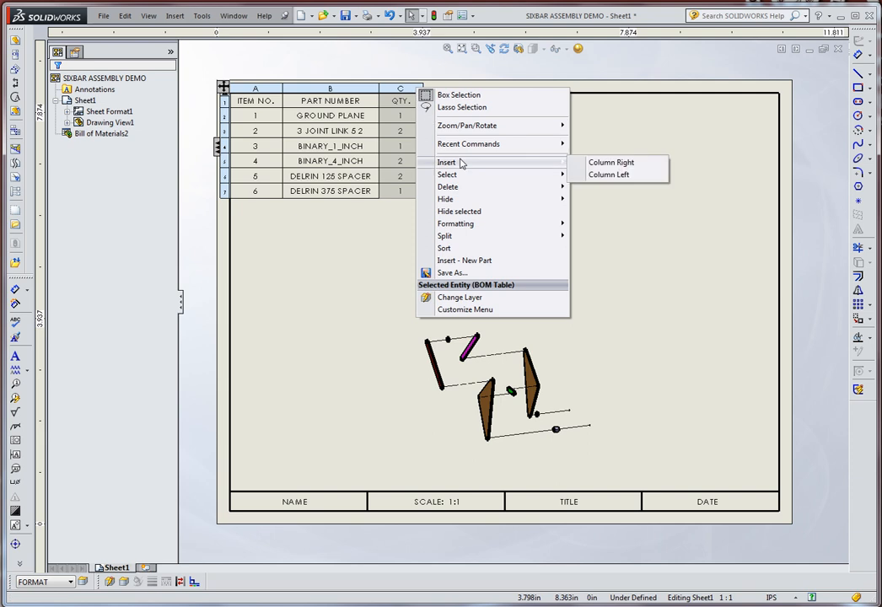
{"action": "left_click", "coordinate": [608, 163]}
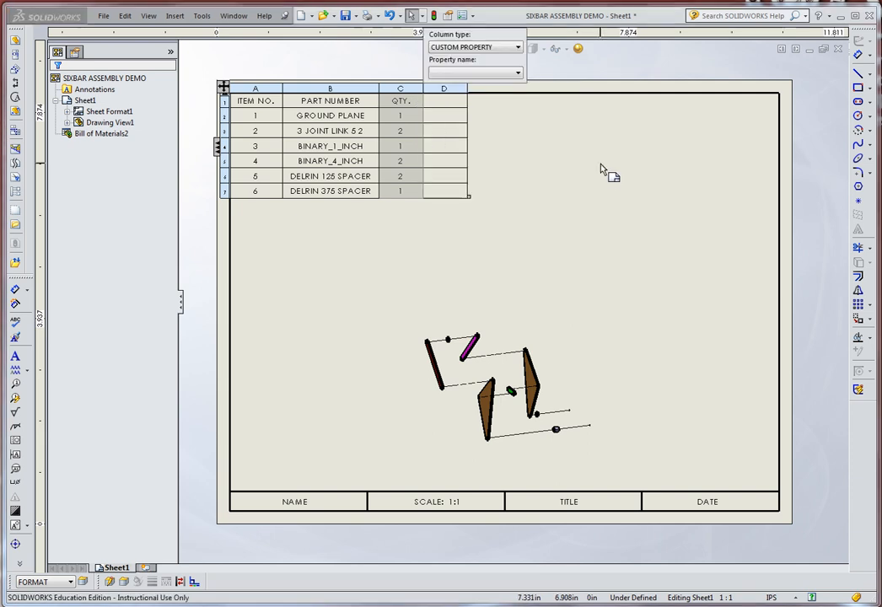
{"action": "left_click", "coordinate": [518, 74]}
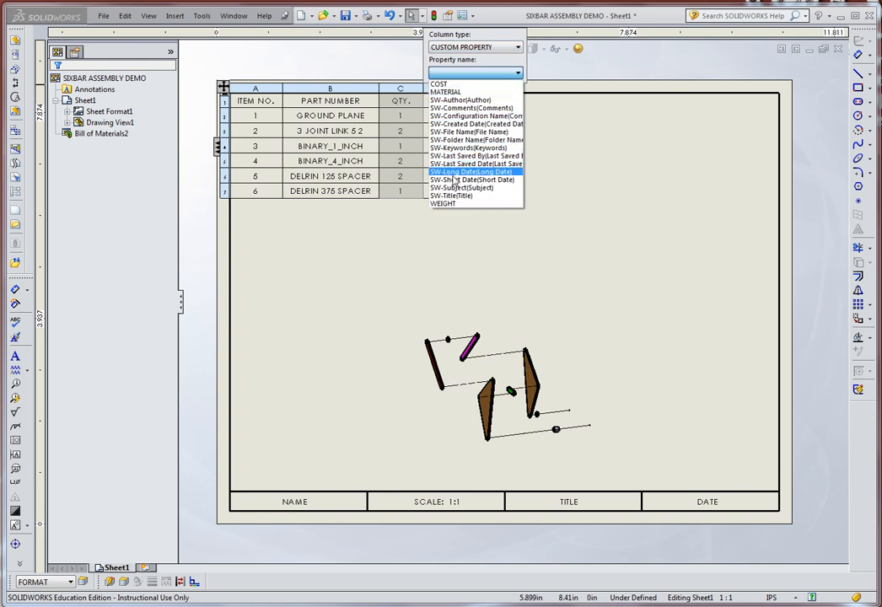
{"action": "left_click", "coordinate": [453, 84]}
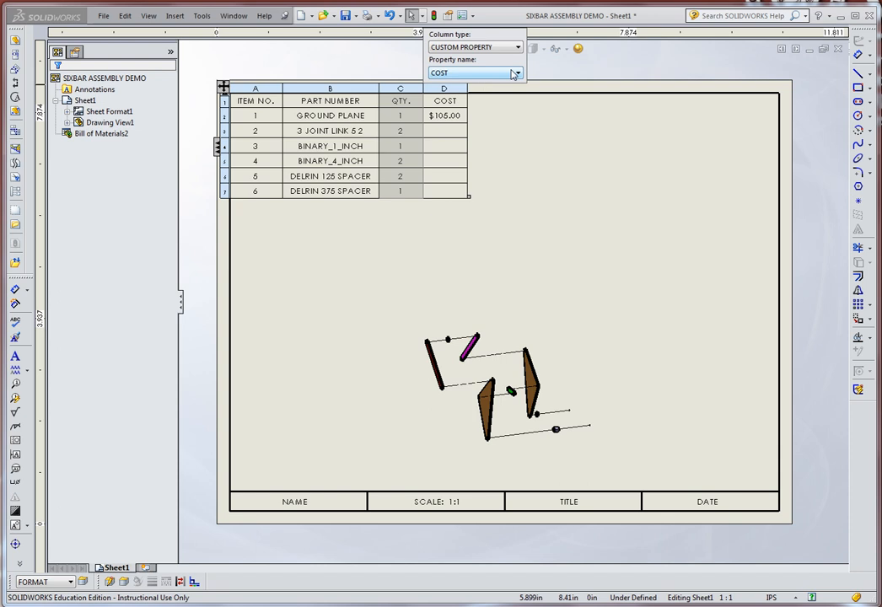
- Change the COST column's header text to UNIT COST
{"action": "left_click", "coordinate": [448, 102]}
{"action": "double_click", "coordinate": [448, 102]}
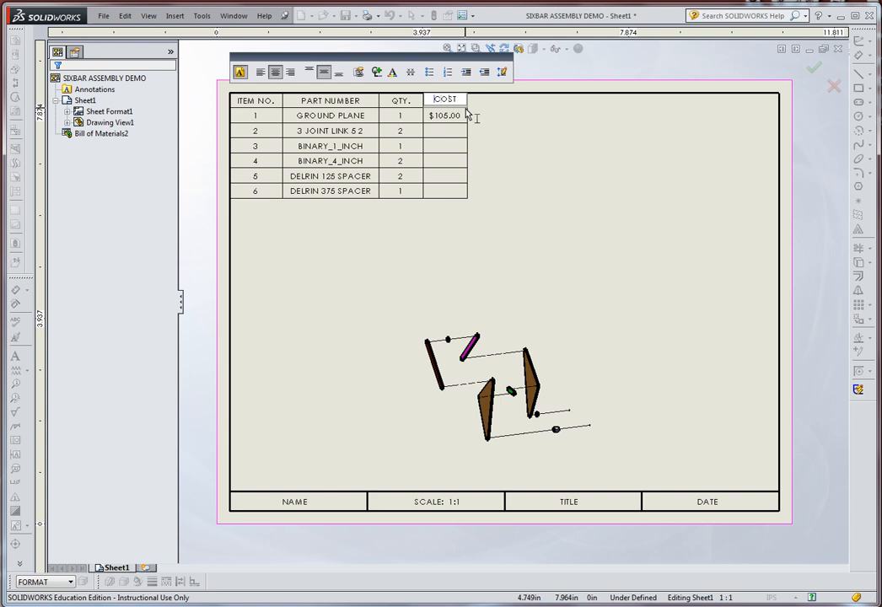
{"action": "type", "text": "NIT"}
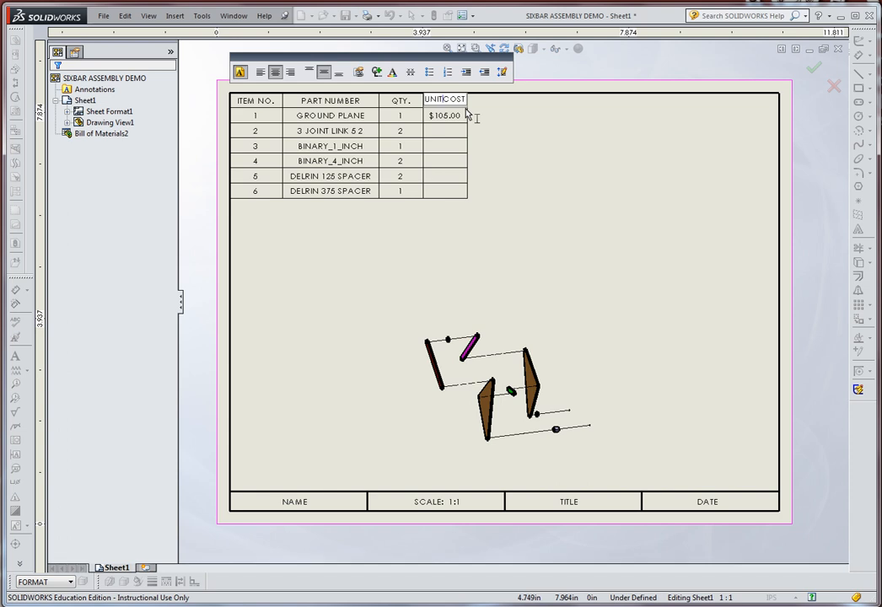
{"action": "key", "text": "Return"}
{"action": "left_click", "coordinate": [616, 84]}
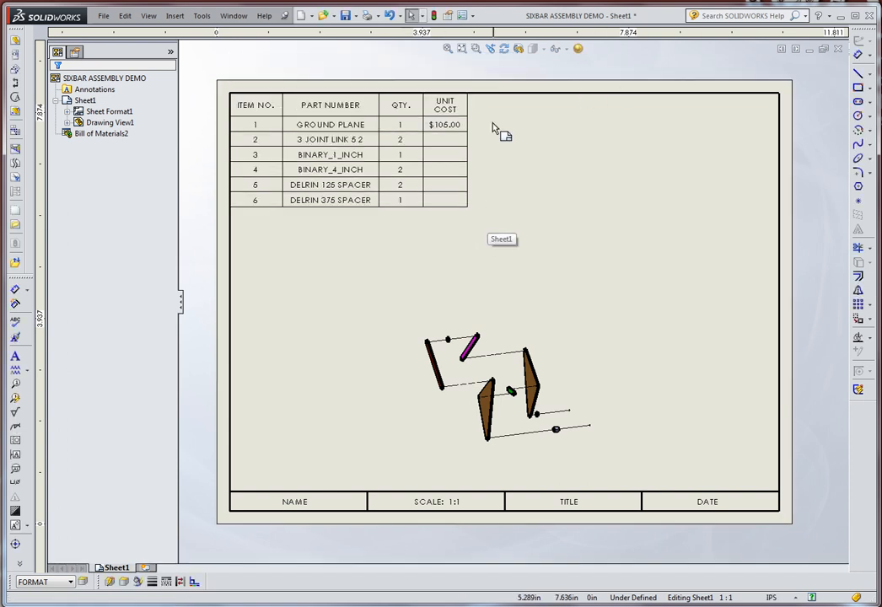
- Widen the UNIT COST column slightly so its header fits on one line, and deselect the table
{"action": "left_click", "coordinate": [466, 99]}
{"action": "left_click_drag", "start_coordinate": [476, 100], "coordinate": [474, 101]}
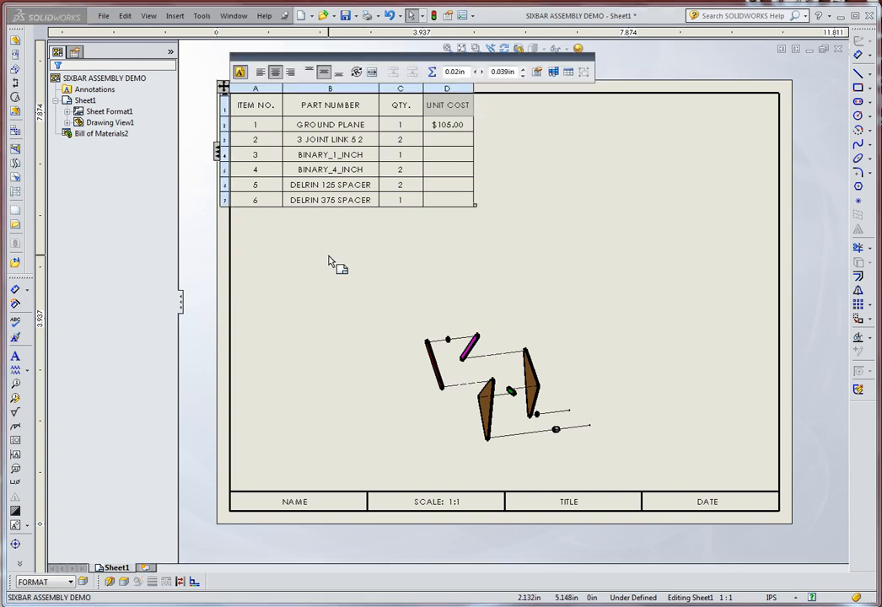
{"action": "left_click", "coordinate": [364, 258]}
{"action": "left_click", "coordinate": [470, 132]}
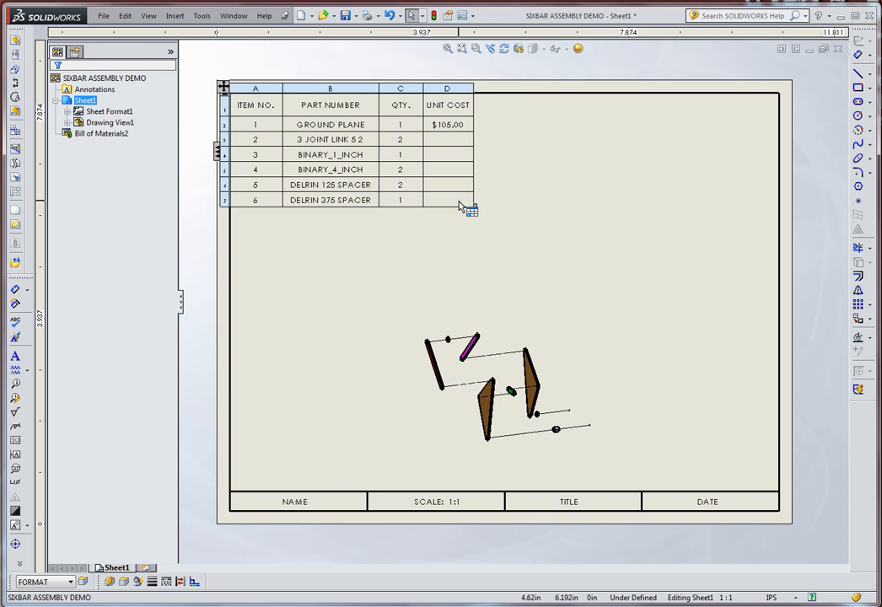
{"action": "left_click", "coordinate": [419, 237]}
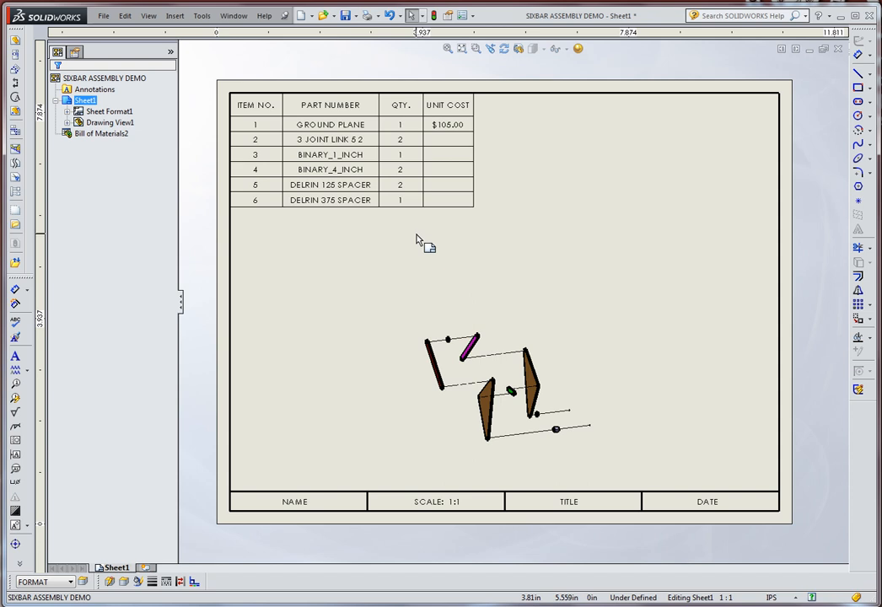
- Open the 3 JOINT LINK 5 2 part from the bill of materials and bring up its custom file properties
{"action": "left_click", "coordinate": [412, 190]}
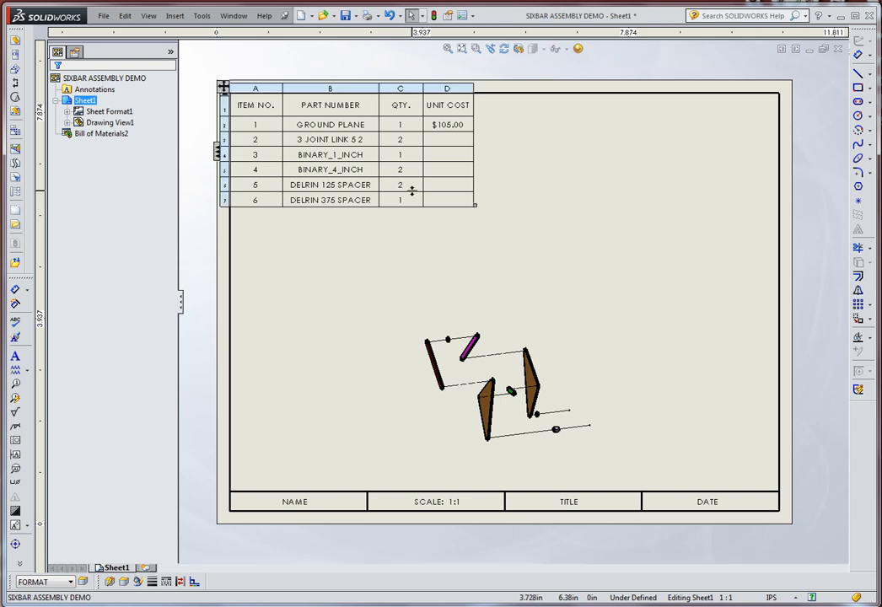
{"action": "right_click", "coordinate": [329, 140]}
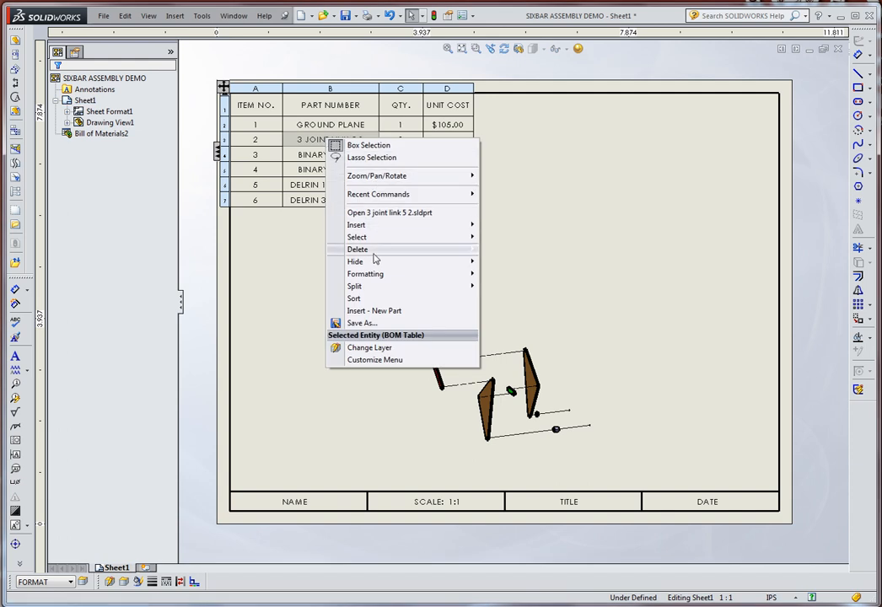
{"action": "left_click", "coordinate": [374, 212]}
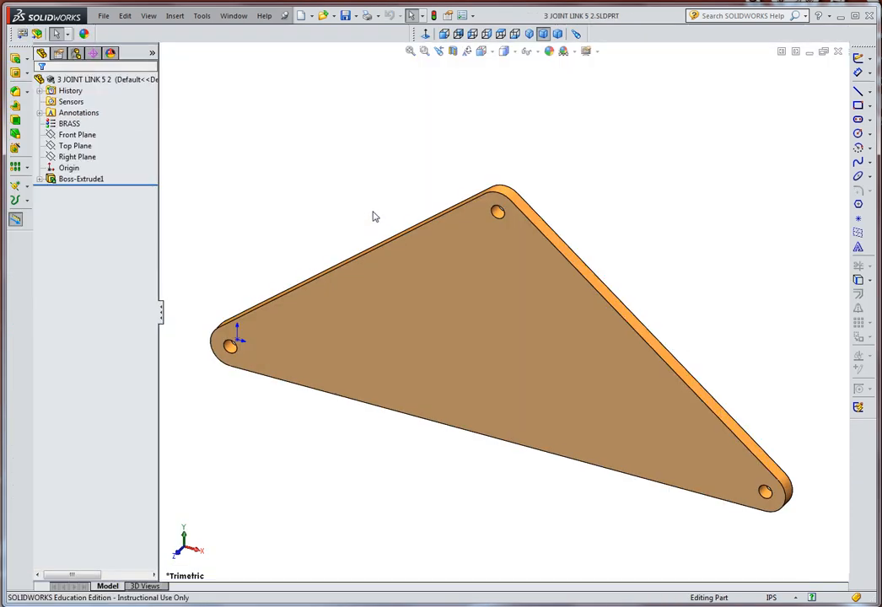
{"action": "left_click", "coordinate": [103, 16]}
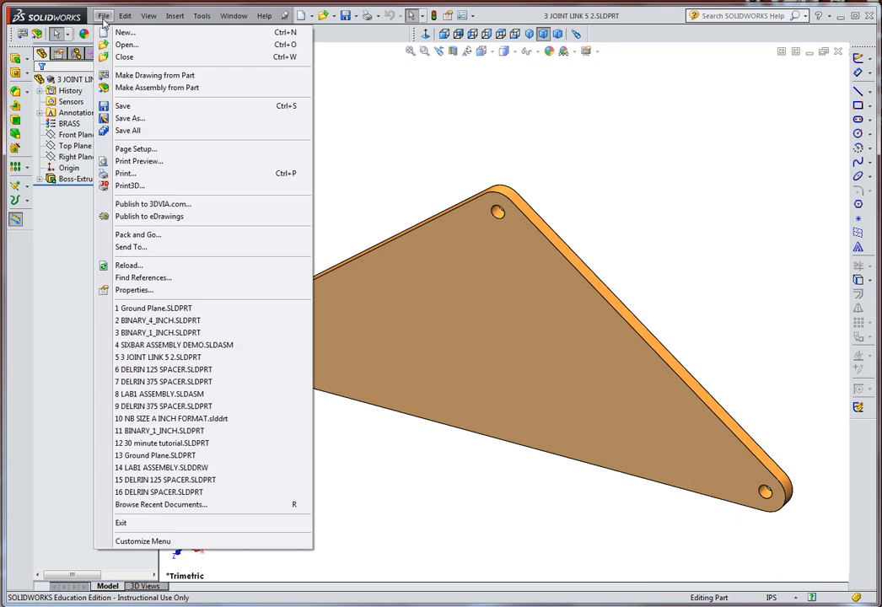
{"action": "left_click", "coordinate": [141, 290]}
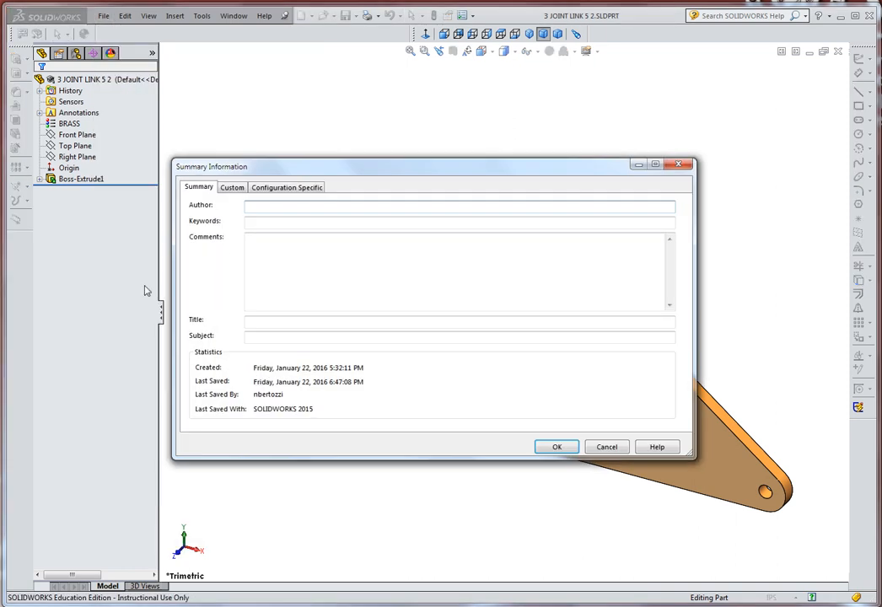
{"action": "left_click", "coordinate": [231, 187]}
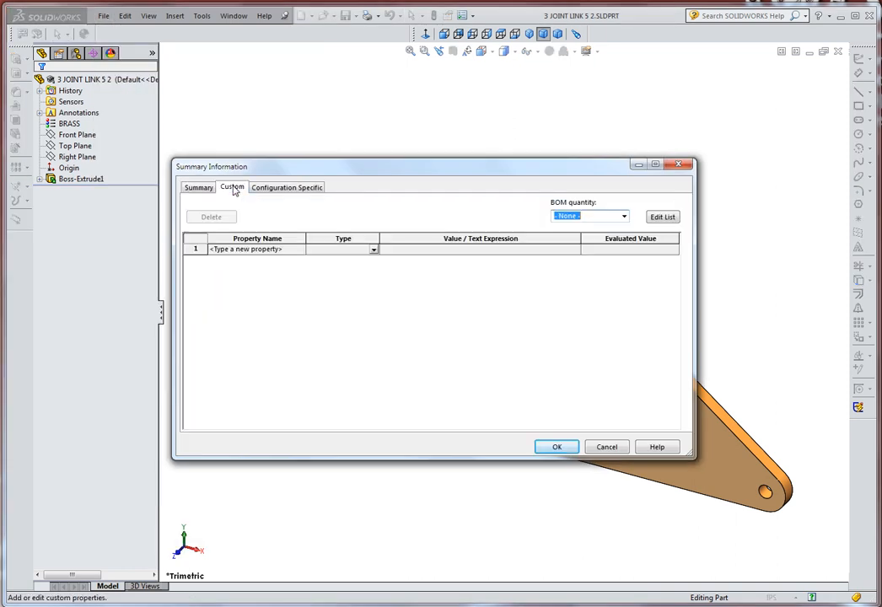
- Add a custom property COST of type Text with the value $20.00 to the 3 JOINT LINK 5 2 part
{"action": "left_click", "coordinate": [249, 250]}
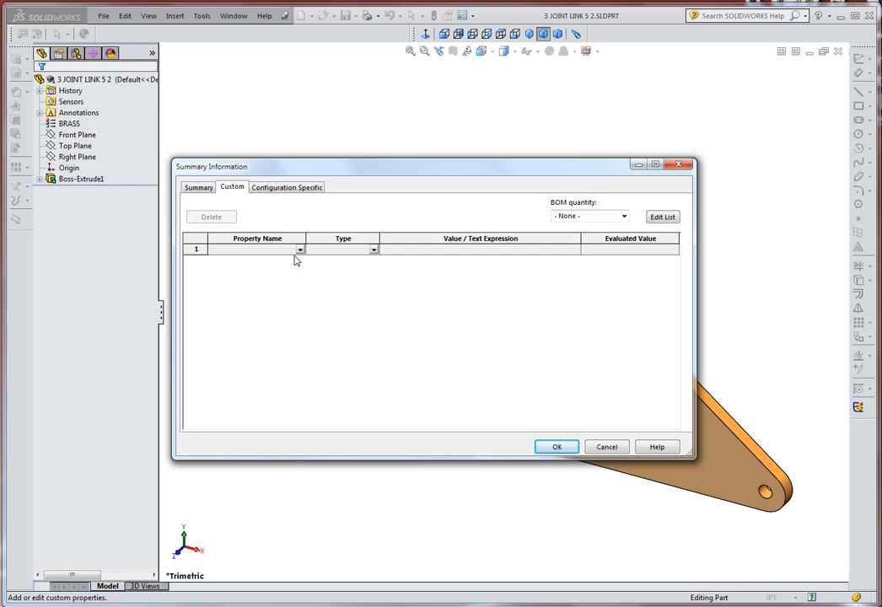
{"action": "type", "text": "COST"}
{"action": "left_click", "coordinate": [328, 251]}
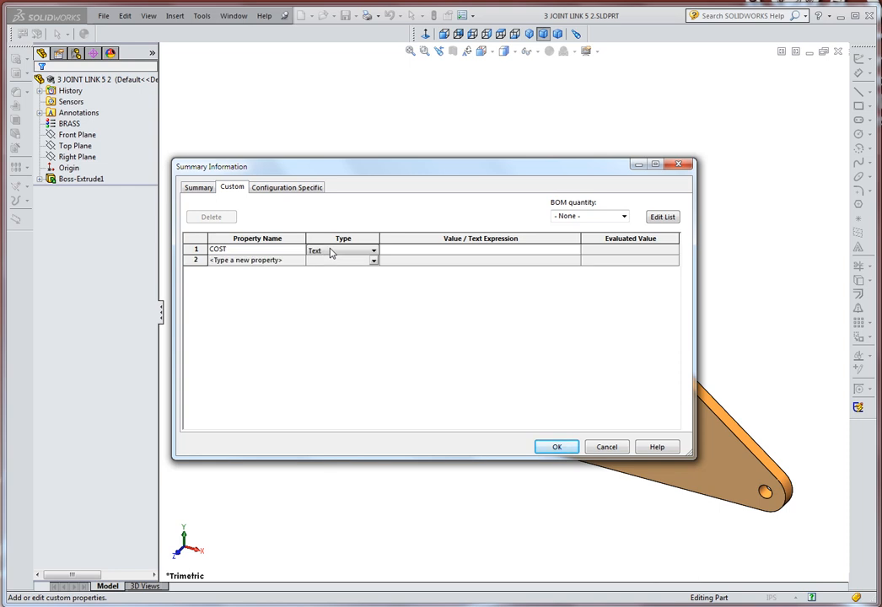
{"action": "left_click", "coordinate": [328, 252]}
{"action": "left_click", "coordinate": [328, 252]}
{"action": "left_click", "coordinate": [418, 250]}
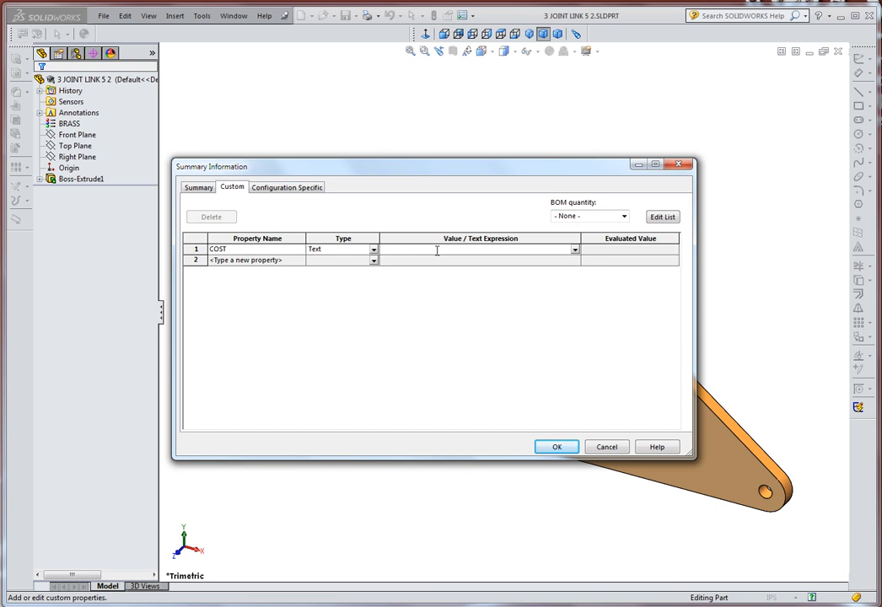
{"action": "type", "text": "$20.00"}
{"action": "key", "text": "Return"}
- Add a second custom property WEIGHT of type Text and link its value to the part's Mass
{"action": "left_click", "coordinate": [238, 261]}
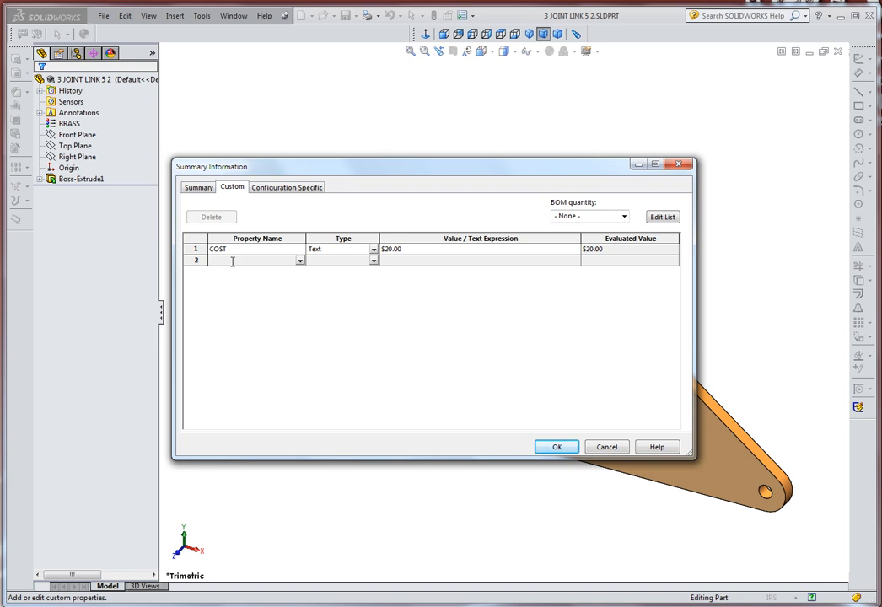
{"action": "type", "text": "WEIGHT"}
{"action": "left_click", "coordinate": [342, 262]}
{"action": "left_click", "coordinate": [348, 265]}
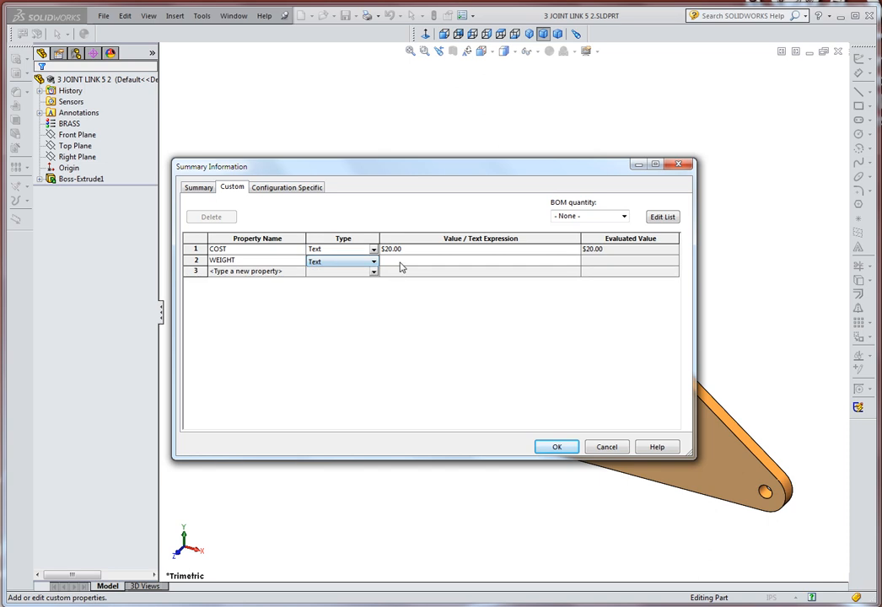
{"action": "left_click", "coordinate": [400, 262]}
{"action": "left_click", "coordinate": [574, 263]}
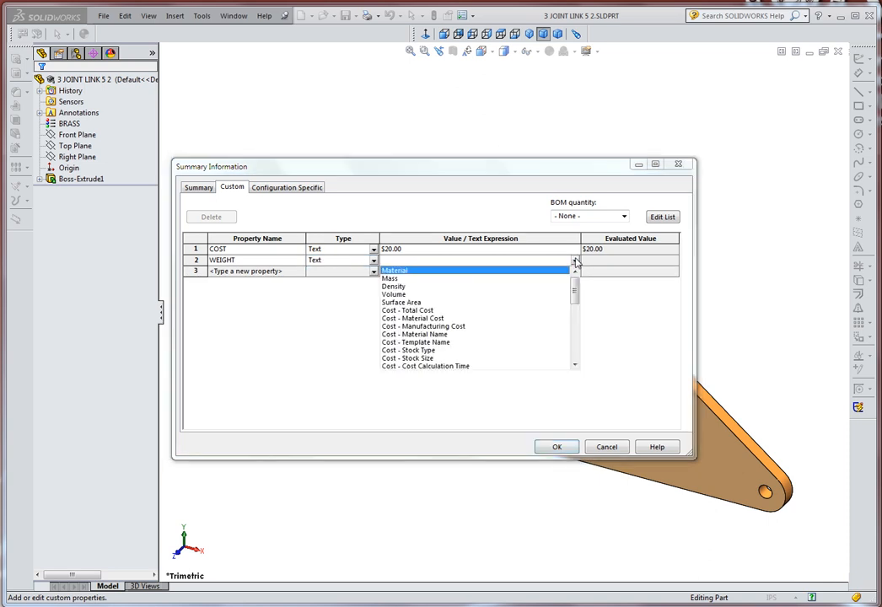
{"action": "left_click", "coordinate": [421, 278]}
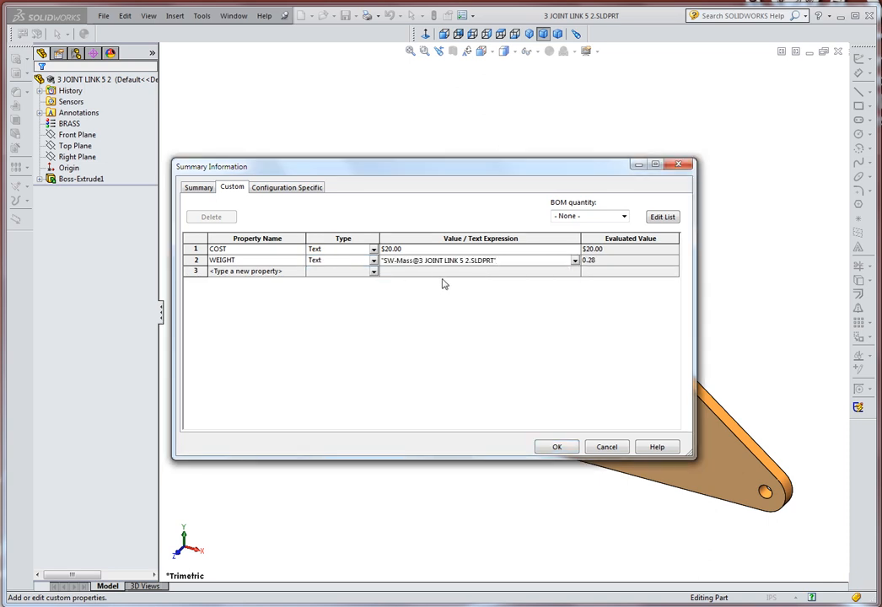